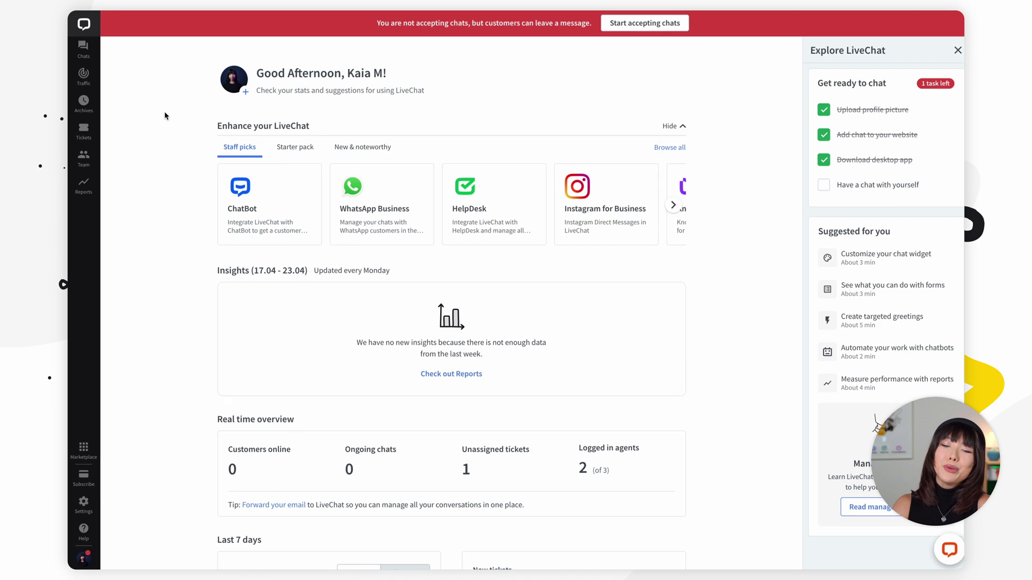
Step: Open the 430 archived chats, select the most recent one and show the archive filter list
left_click(84, 100)
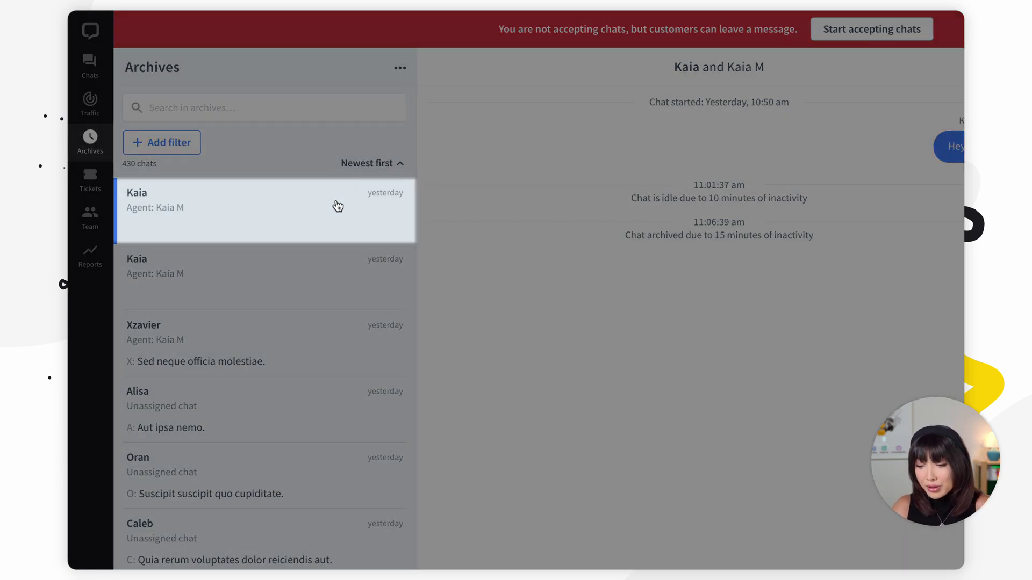
left_click(337, 206)
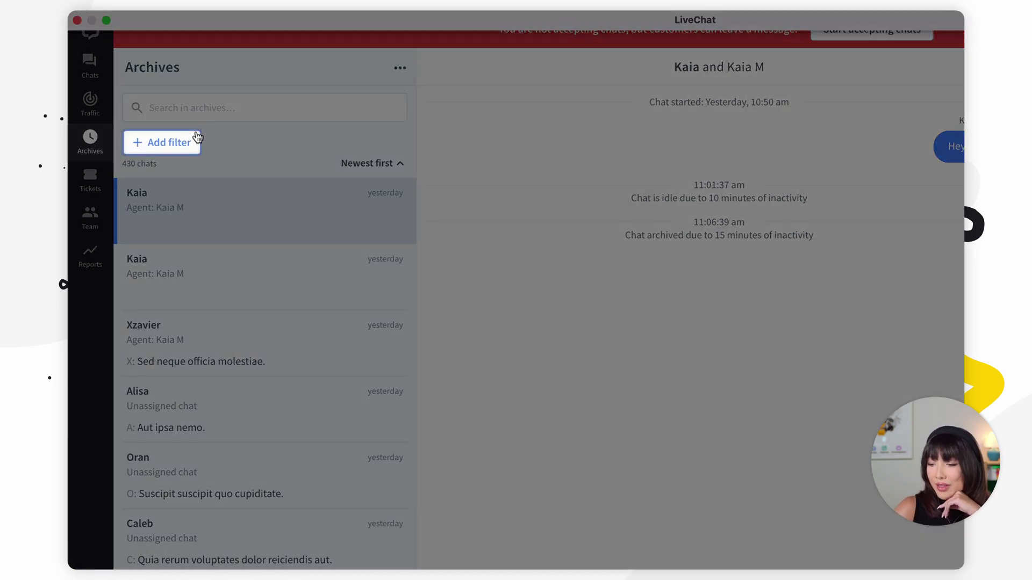
left_click(197, 141)
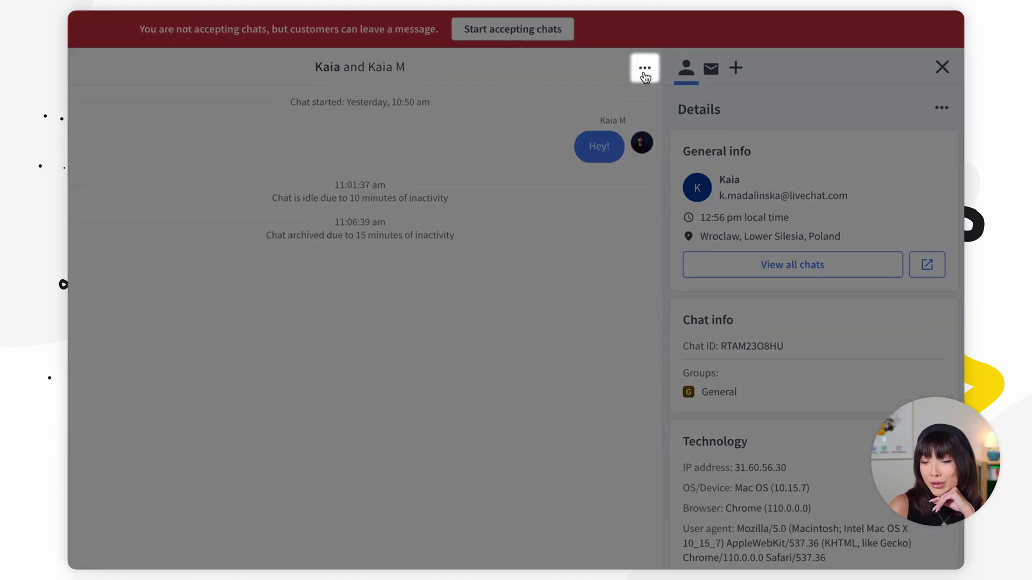
Step: Open the '...' actions menu on the archived chat
left_click(644, 77)
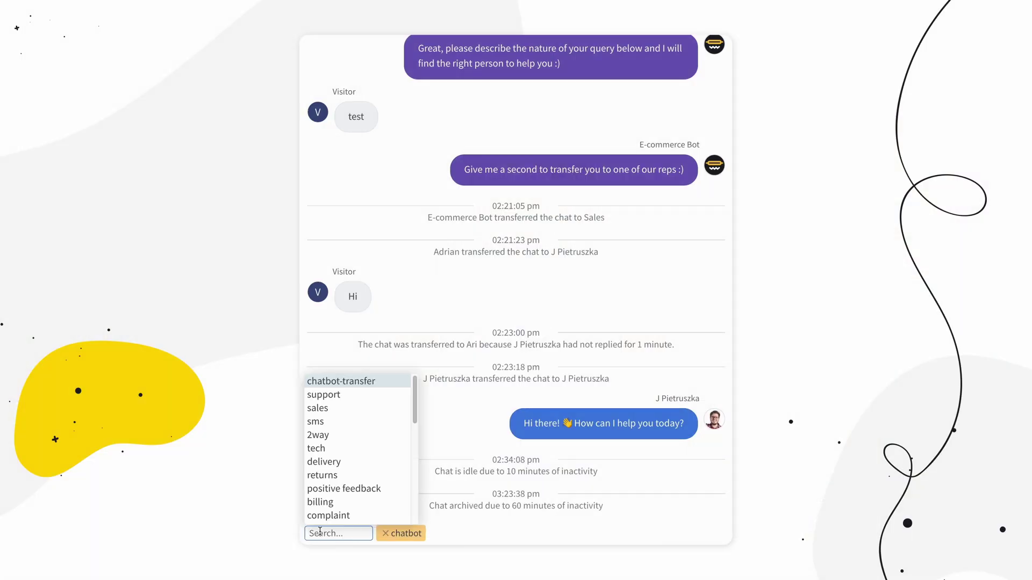
Step: Add the noresponse and sales tags to the archived chat, then go to settings
type("no")
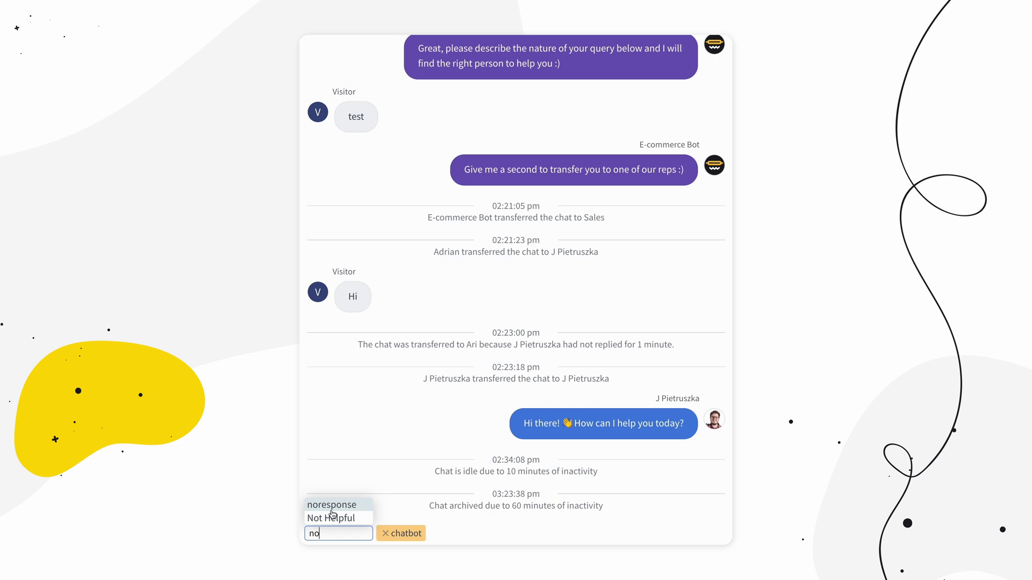
left_click(331, 509)
left_click(327, 534)
type("sal")
left_click(331, 523)
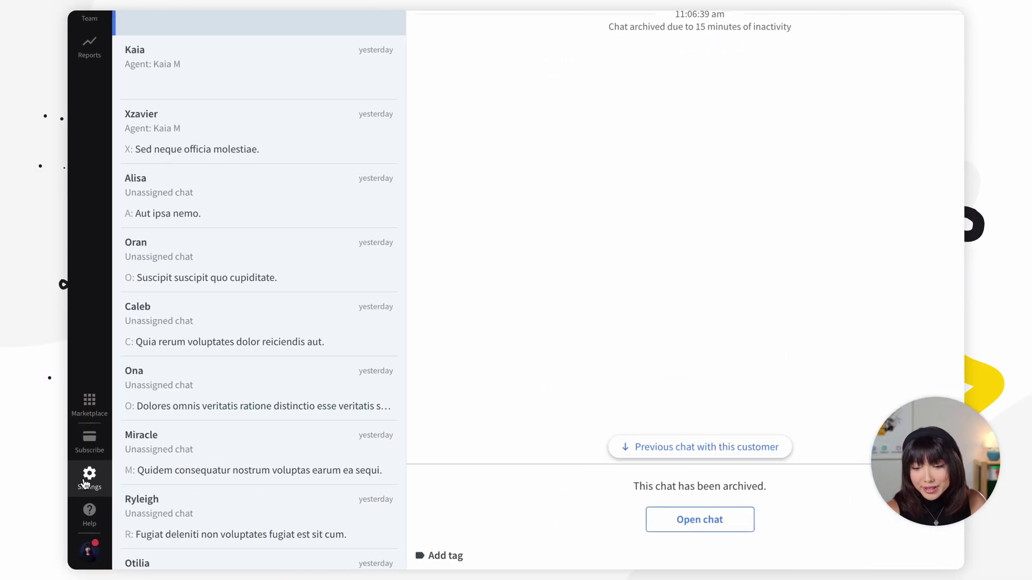
left_click(89, 475)
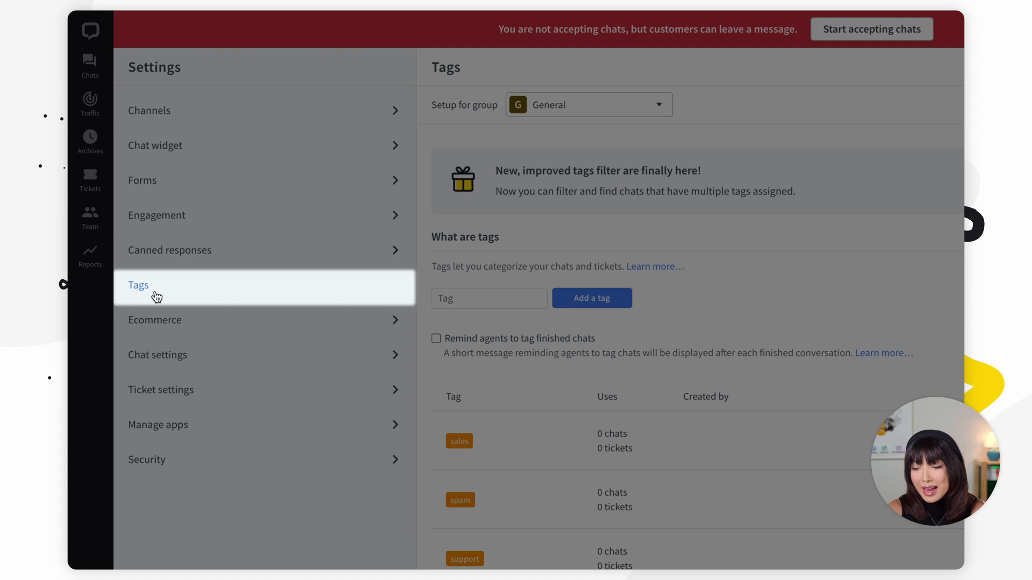
Step: Review the tags set up for the General group, then return to Archives
left_click(486, 293)
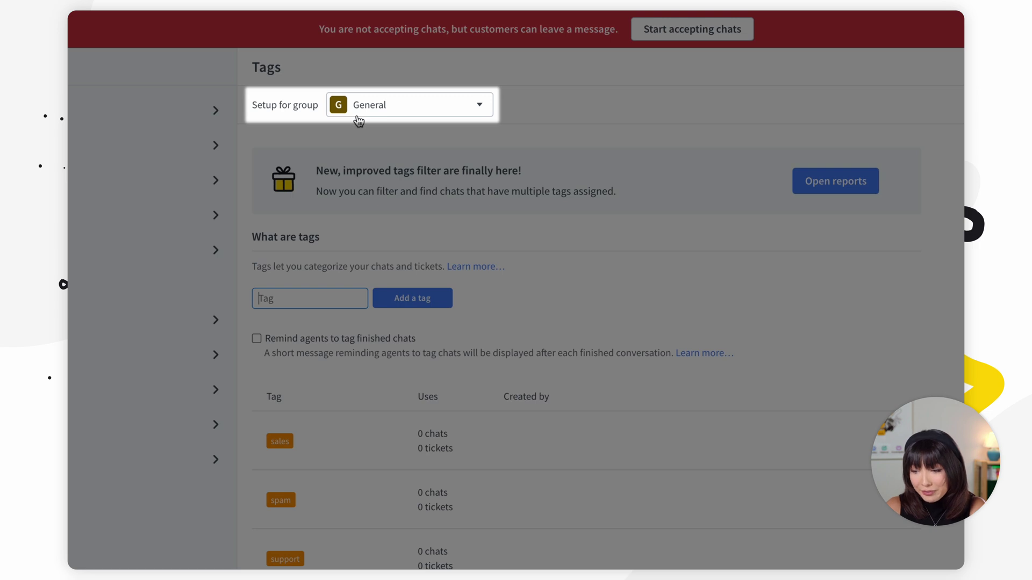
left_click(357, 115)
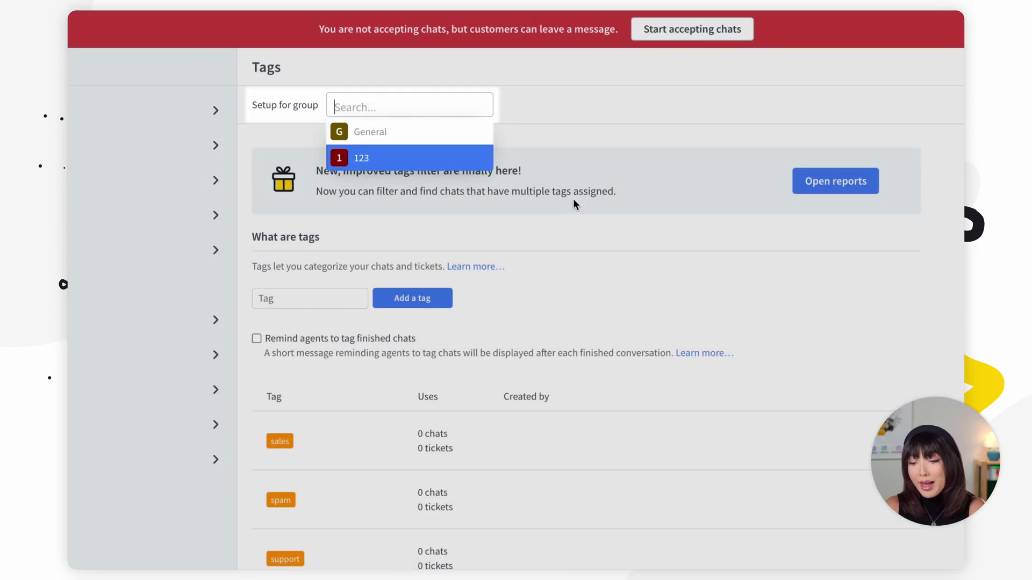
left_click(574, 202)
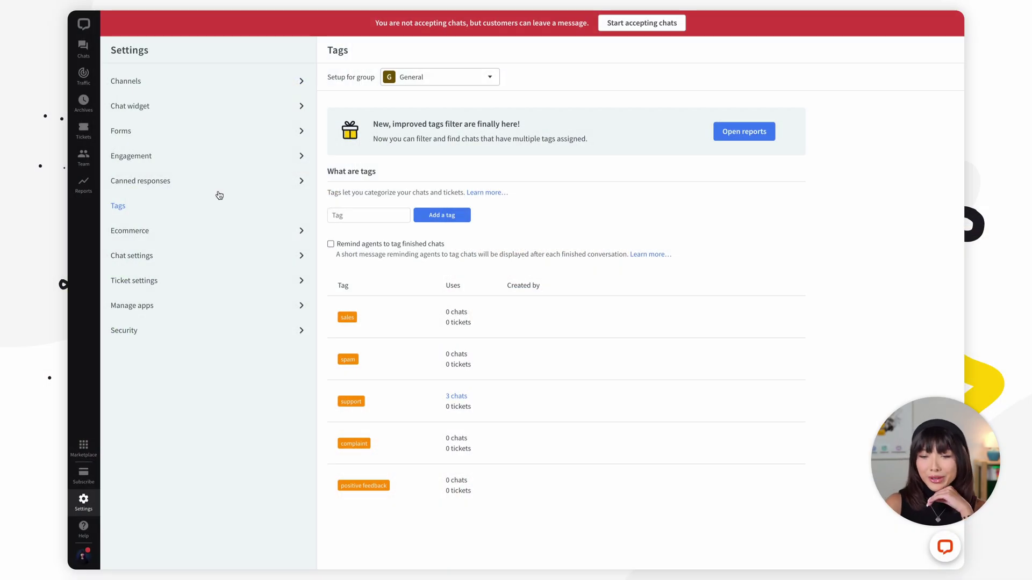
left_click(83, 105)
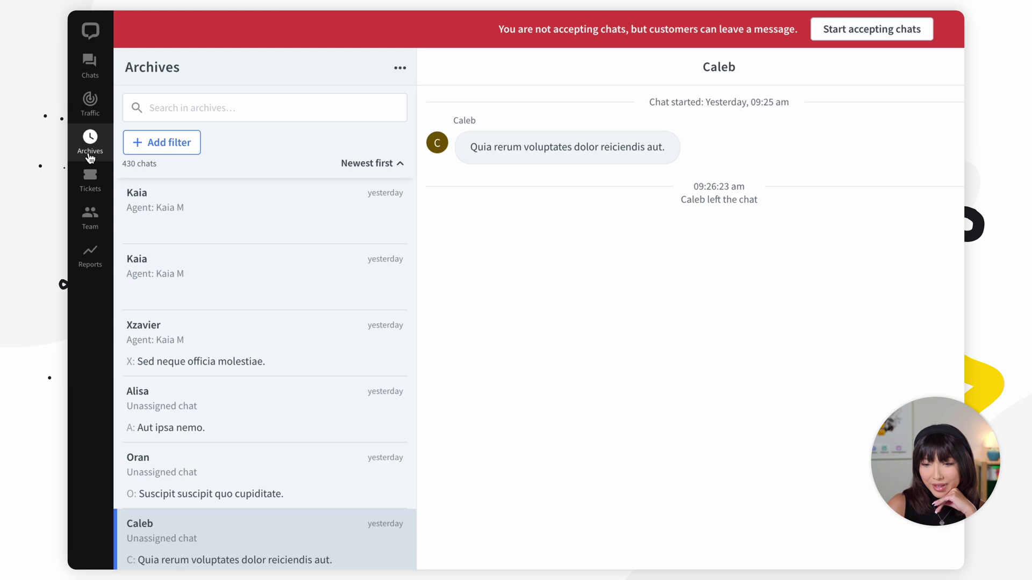
Step: Filter archives by the support tag down to 3 chats and open the first Kaia chat
left_click(181, 144)
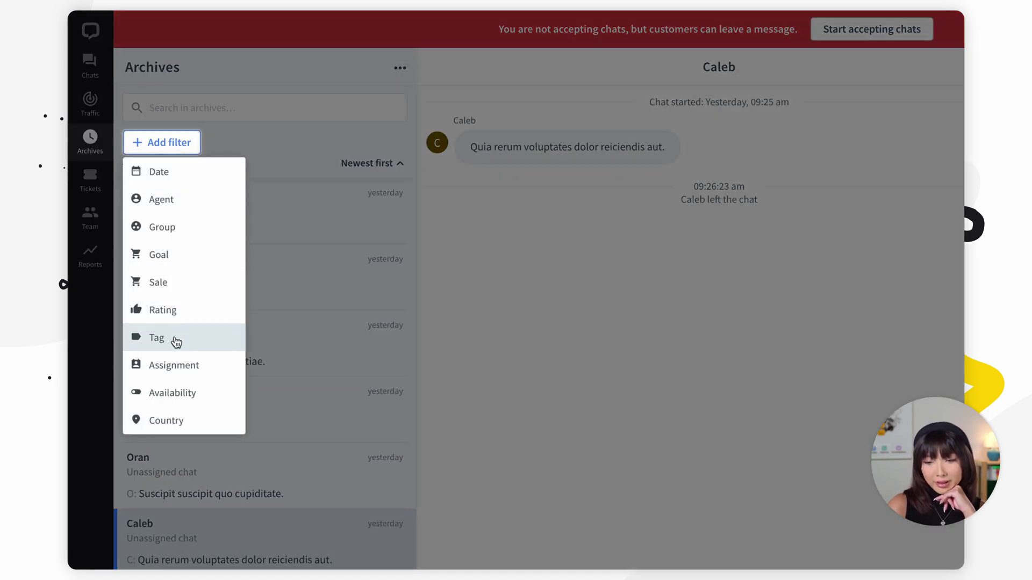
left_click(176, 342)
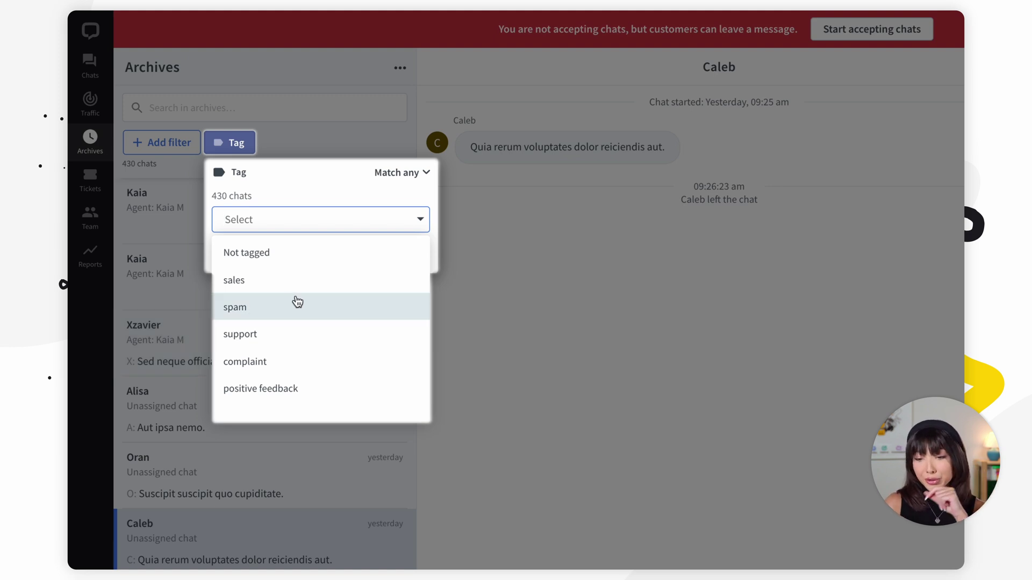
left_click(291, 331)
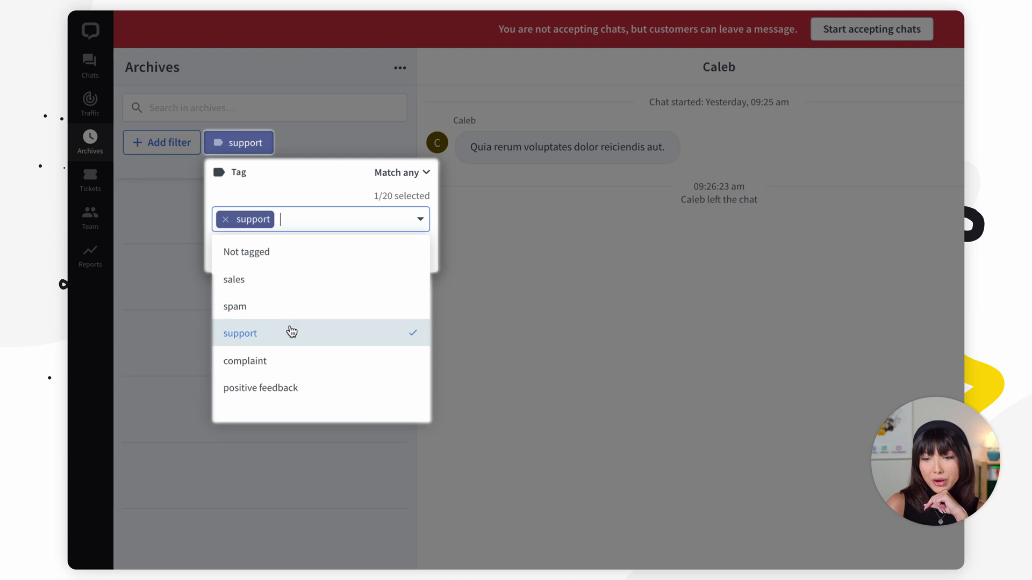
left_click(351, 135)
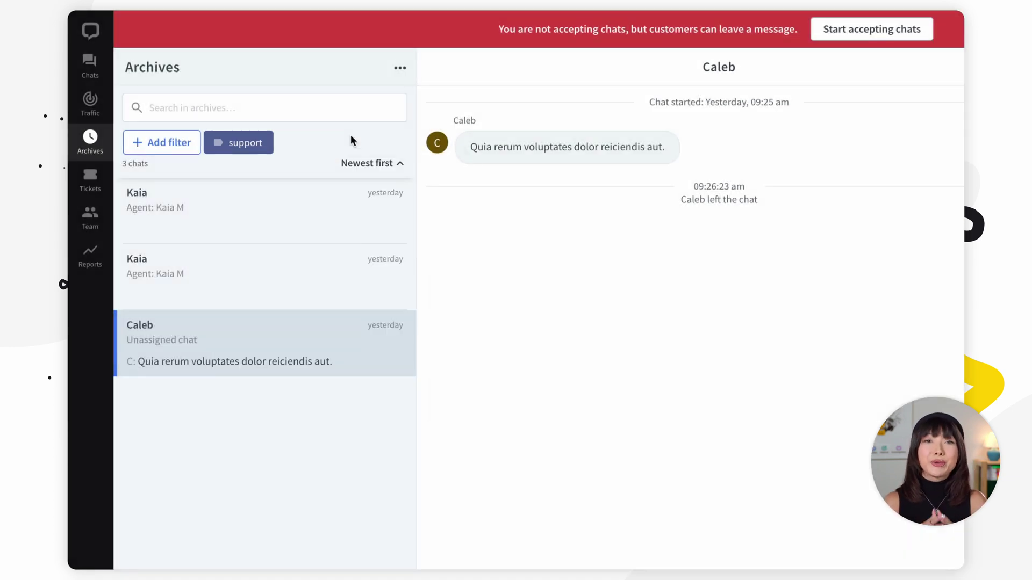
left_click(285, 215)
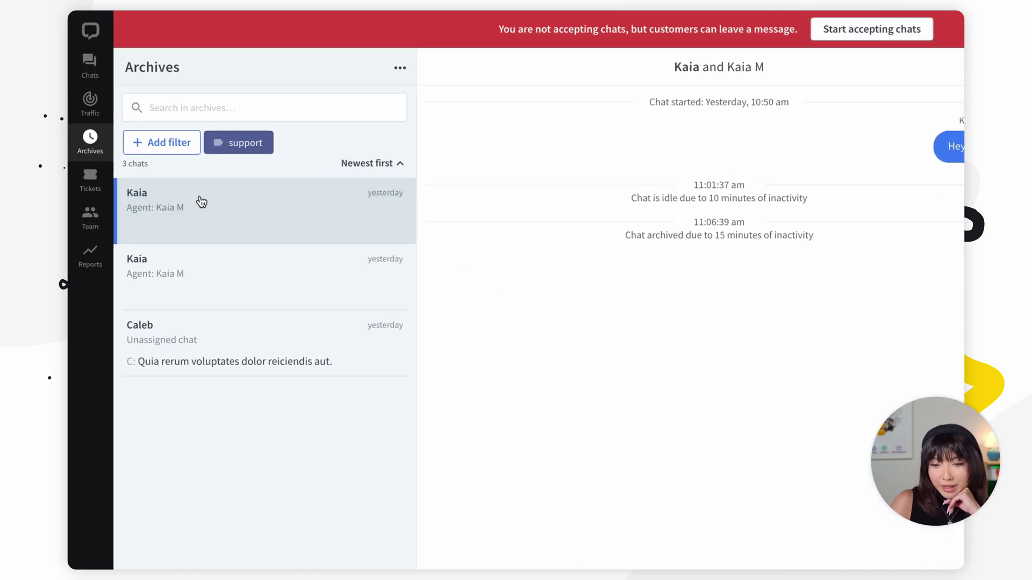
Step: Open the Reports Last 7 days summary showing 430 total chats
left_click(91, 258)
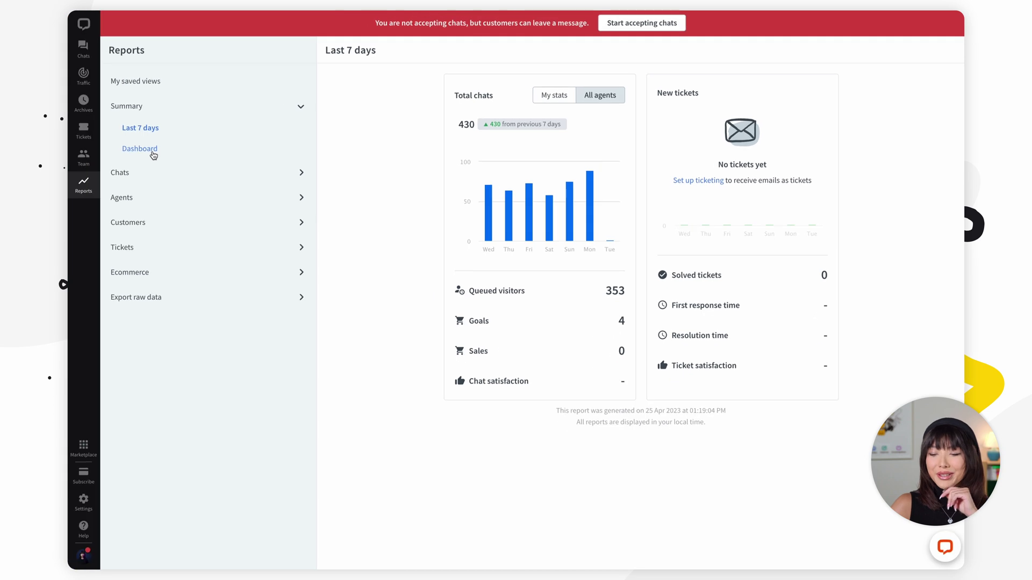
Step: Launch the metrics Dashboard in a new tab, then view the Total chats report
left_click(153, 153)
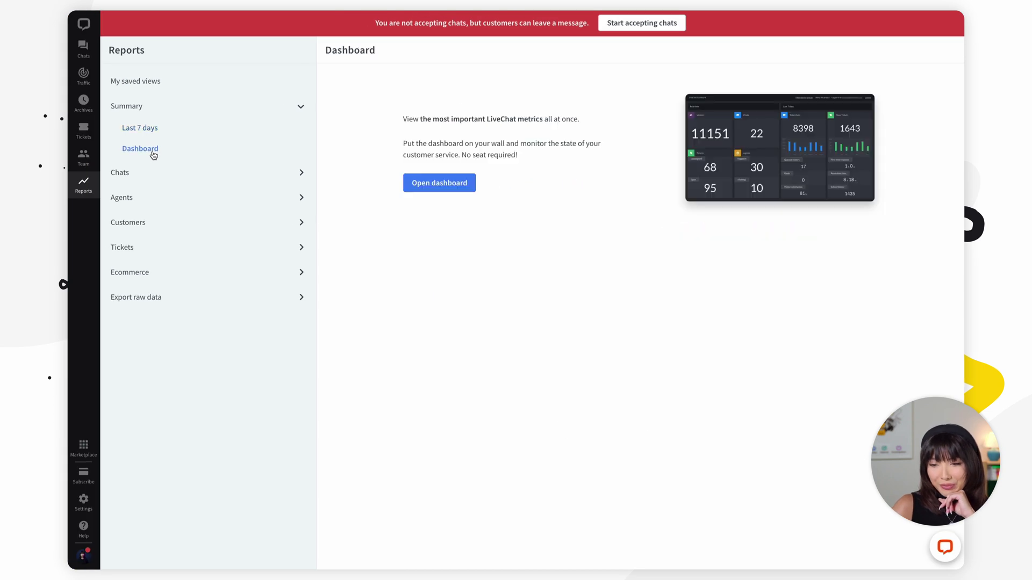
left_click(412, 184)
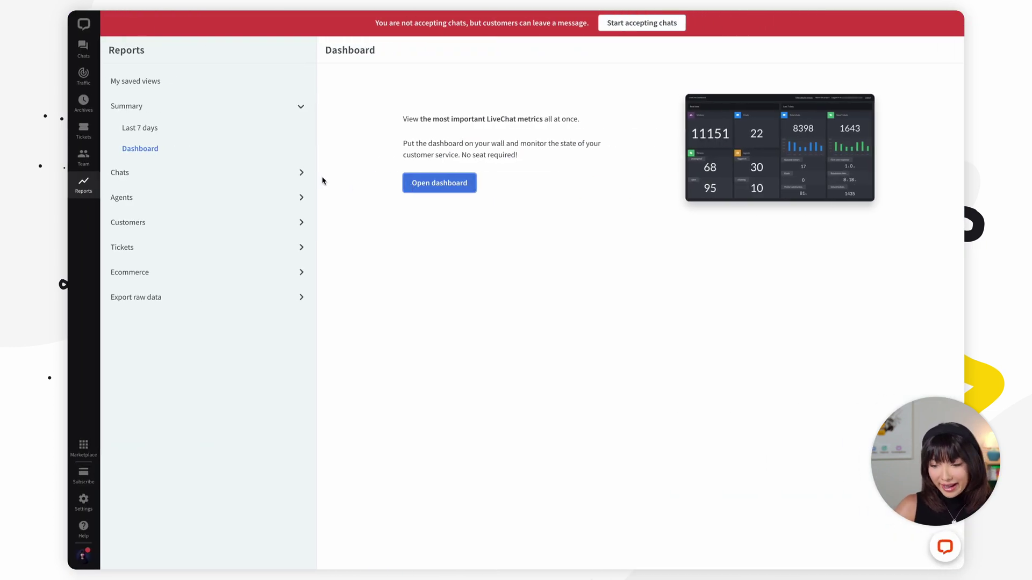
left_click(276, 174)
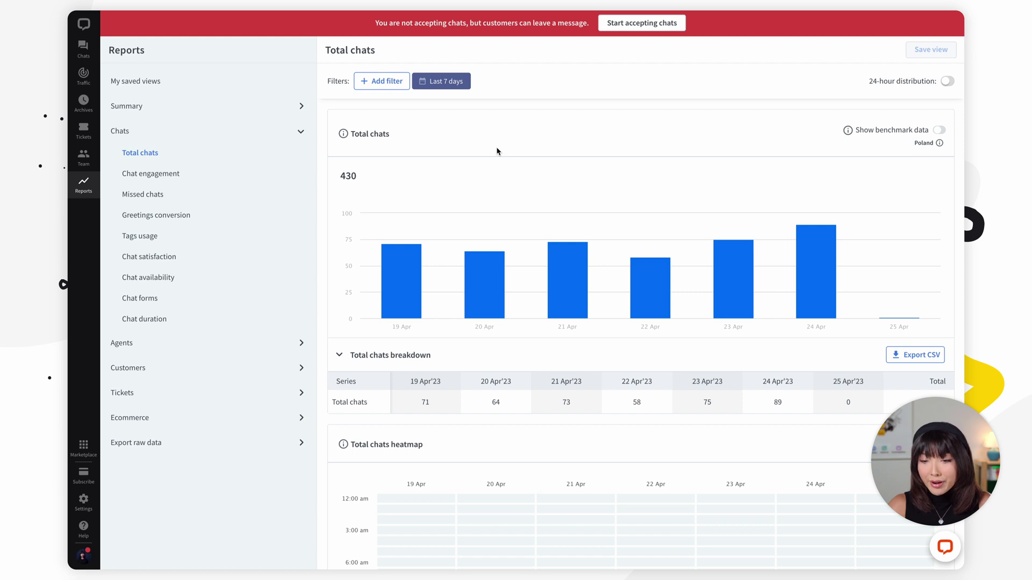
Step: View the Agents performance report, then the Queued customers report
left_click(151, 344)
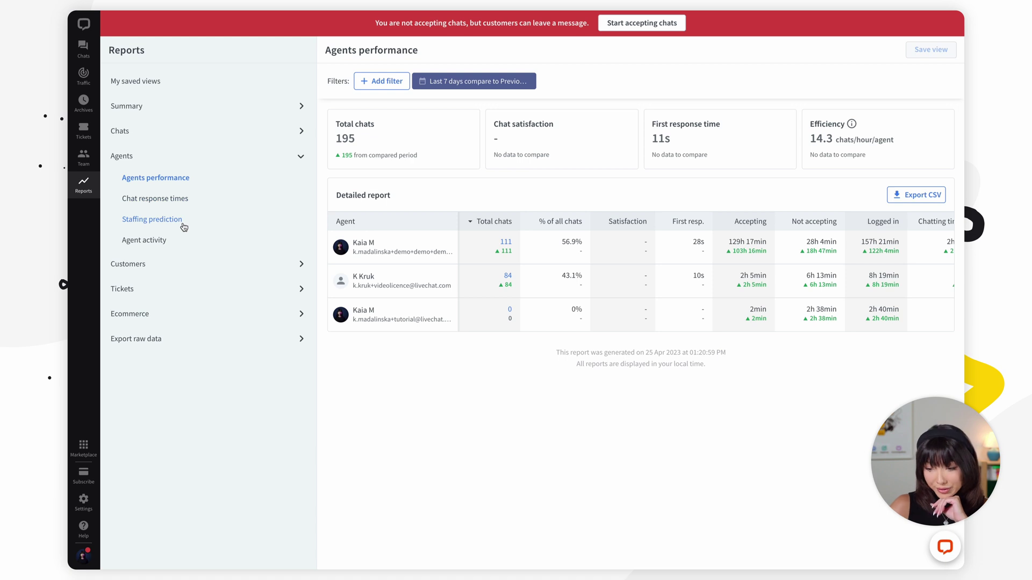
left_click(144, 267)
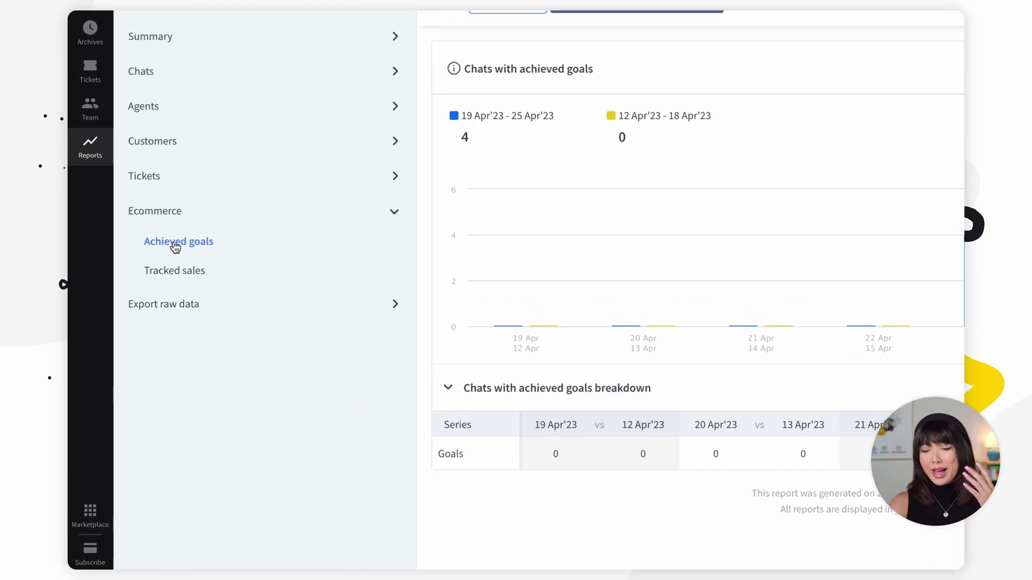
Step: Switch from Achieved goals to the Ecommerce Tracked sales report
left_click(181, 275)
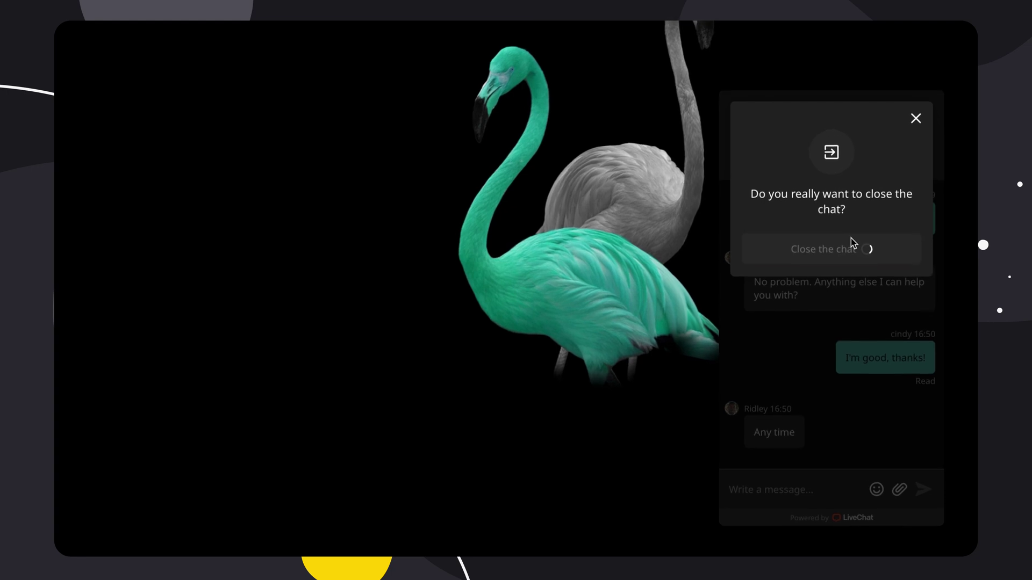
Step: Close the chat with a No, Yes, thumbs-up commented survey, then view Chat satisfaction
left_click(854, 265)
left_click(735, 293)
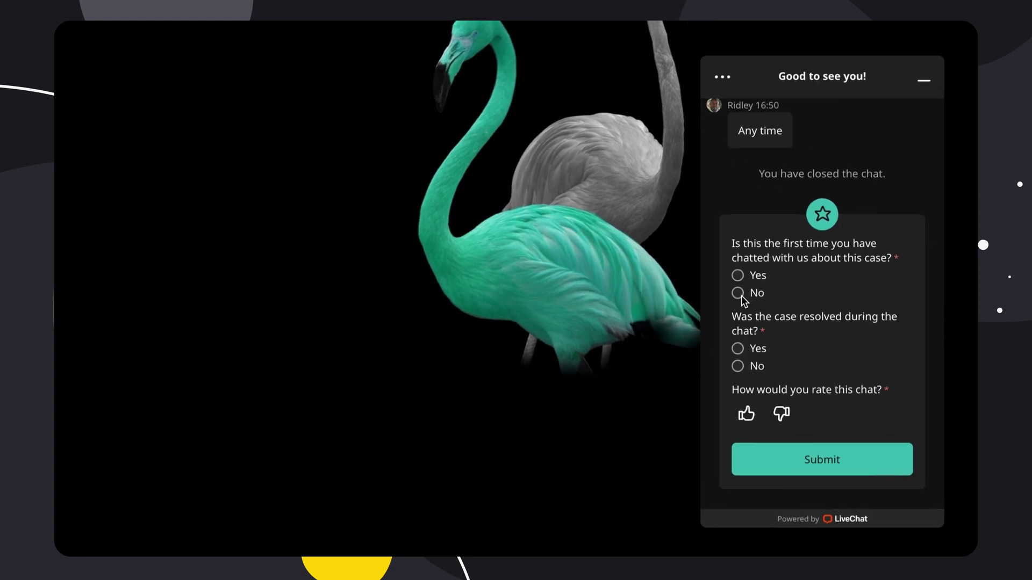
left_click(734, 346)
left_click(743, 412)
left_click(800, 477)
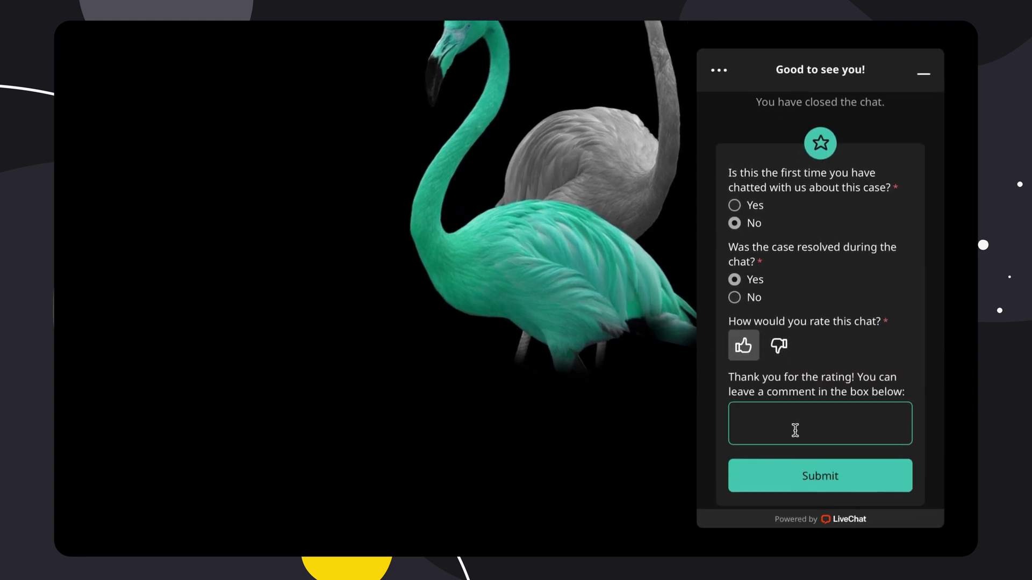
left_click(806, 489)
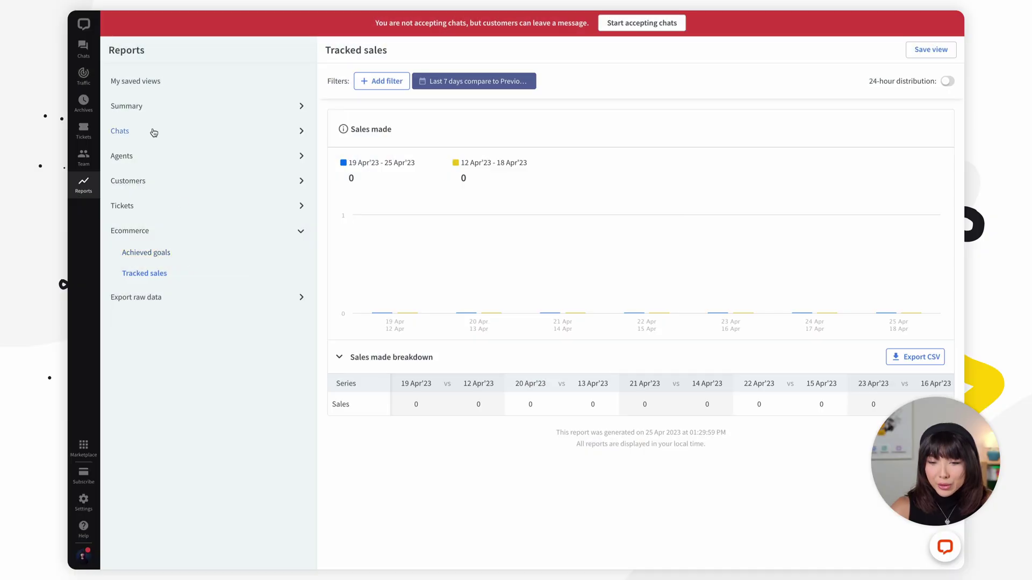
left_click(154, 132)
left_click(155, 256)
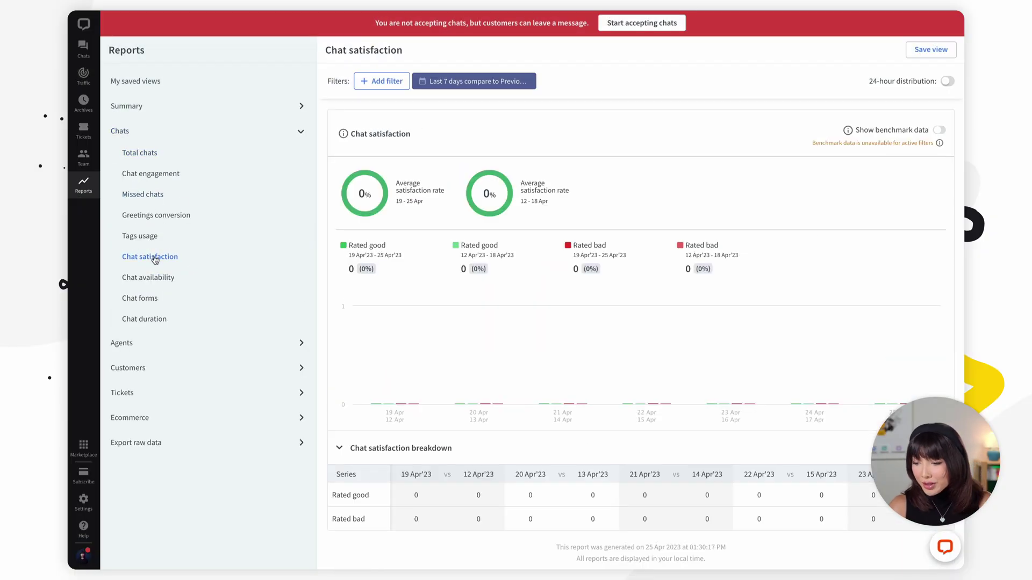